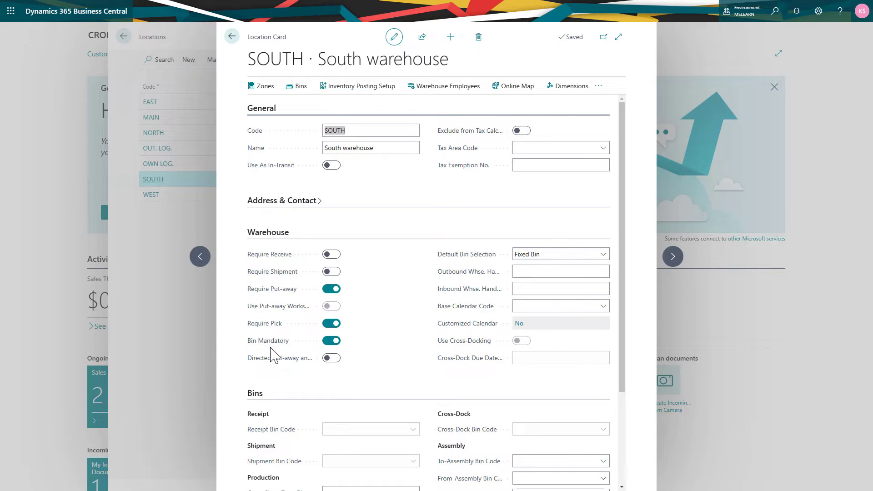
# Review the bin settings and To-Job Bin Code choices on the SOUTH location card, then close the card and the Locations list
pyautogui.moveTo(621, 338); pyautogui.dragTo(630, 418)
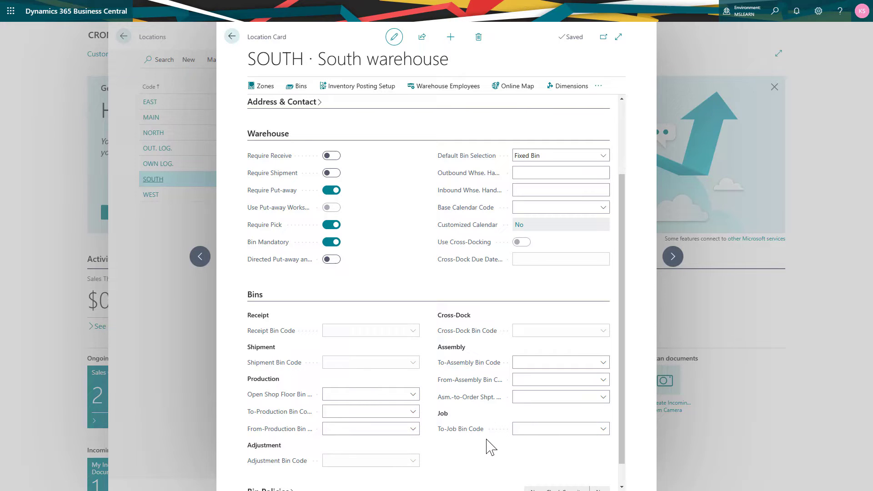
pyautogui.click(599, 428)
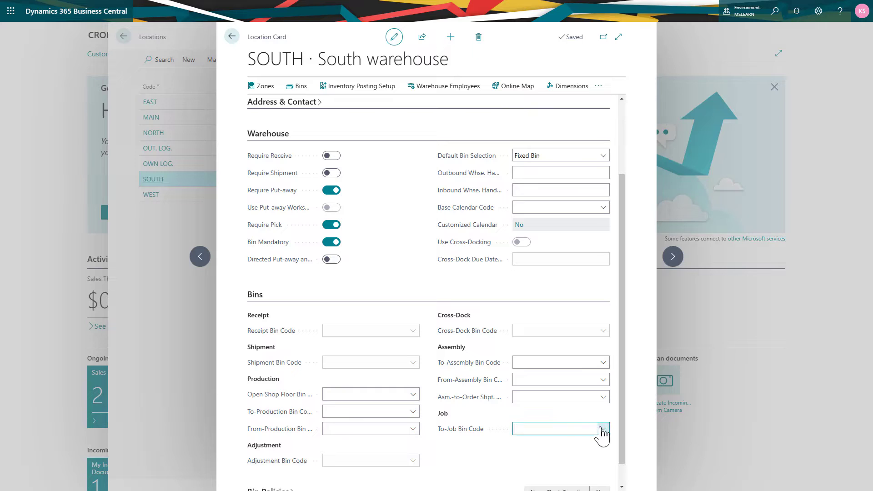
pyautogui.click(600, 428)
pyautogui.click(583, 458)
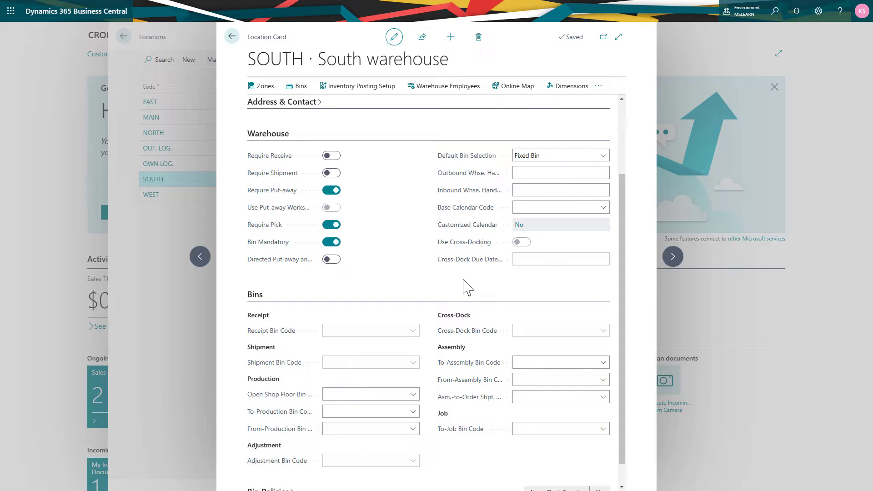
pyautogui.press('Escape')
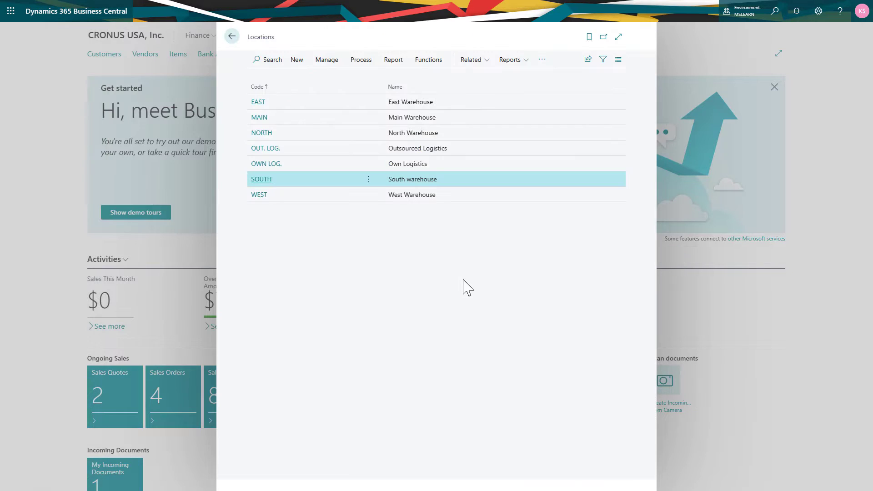
pyautogui.press('Escape')
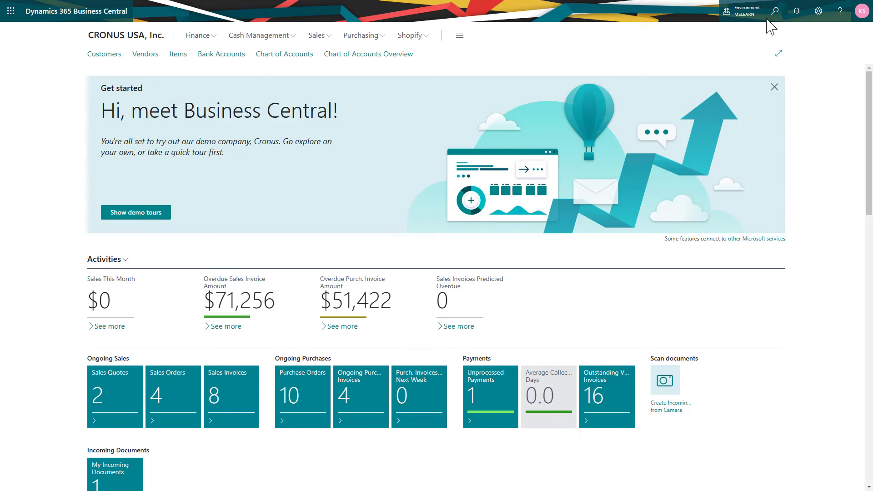
# Search for "jobs", open the Jobs list and bring up the Upgrade Office Furniture job card
pyautogui.click(772, 14)
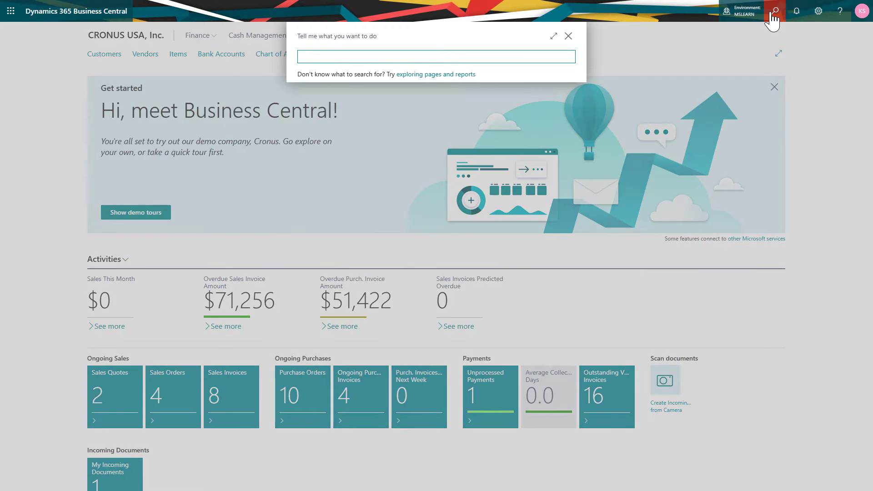
pyautogui.write('jobs')
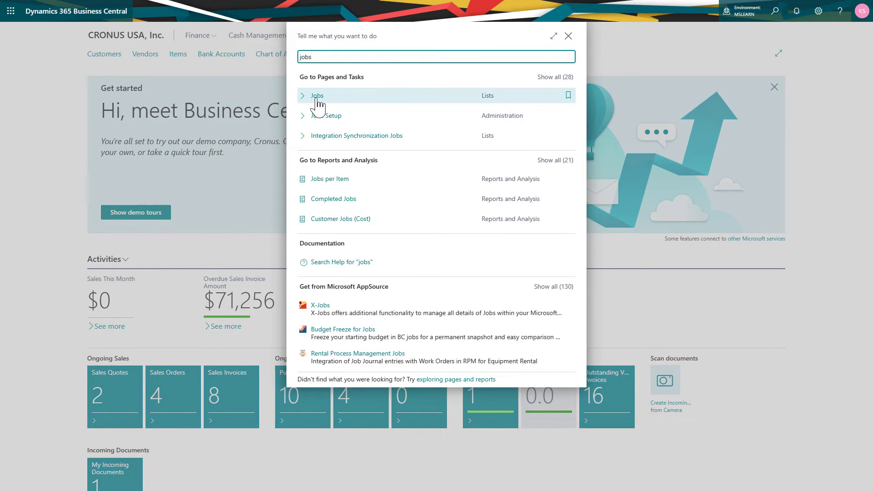
pyautogui.click(317, 97)
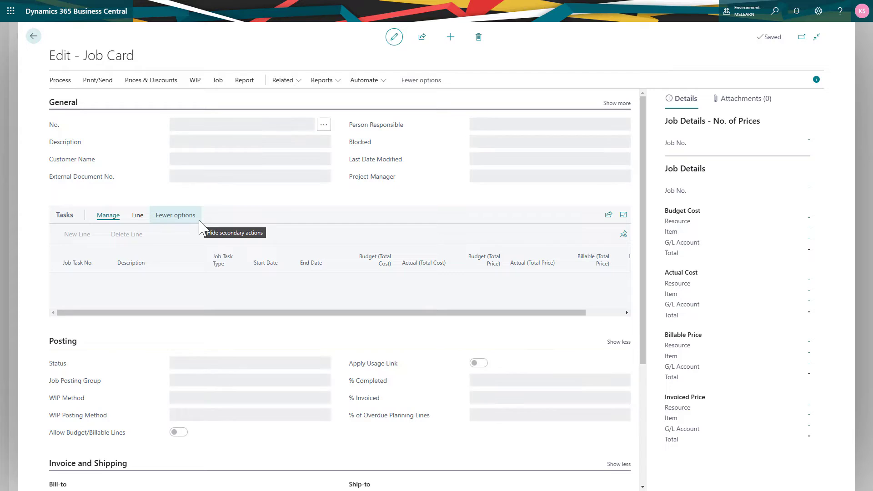
# Open the job planning lines for task 300, Deliver chairs, other furnishings
pyautogui.click(151, 300)
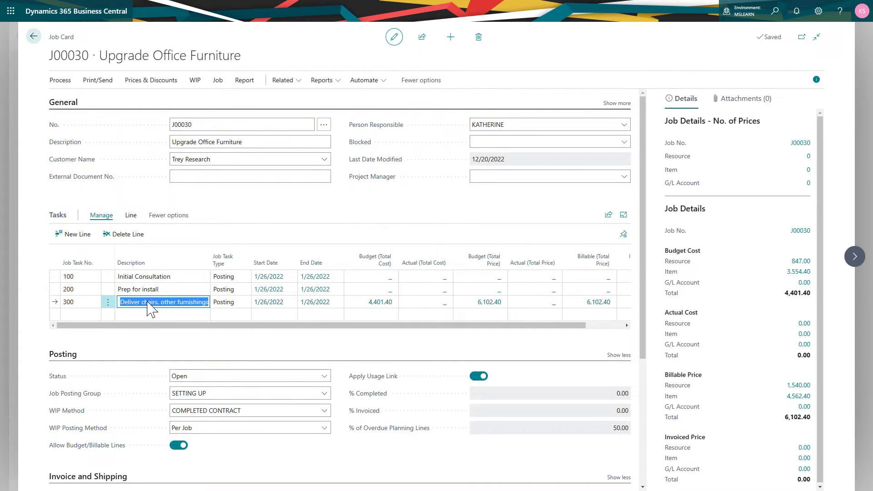
pyautogui.click(129, 217)
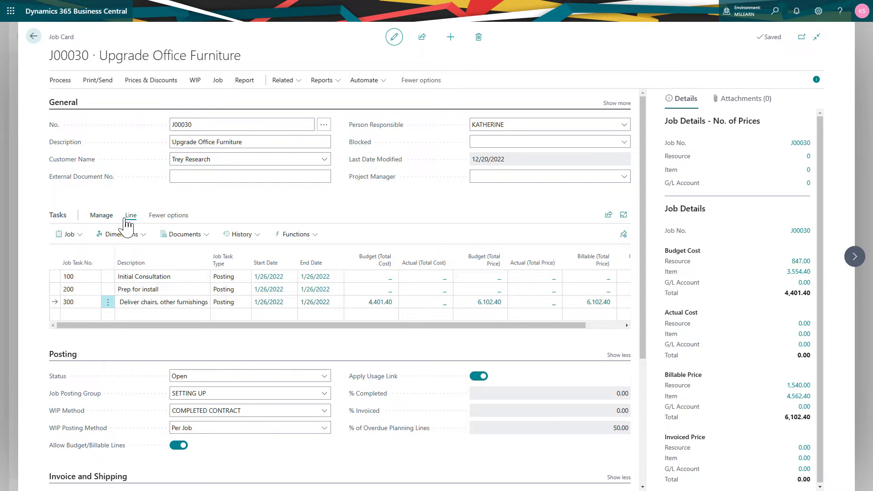
pyautogui.click(68, 234)
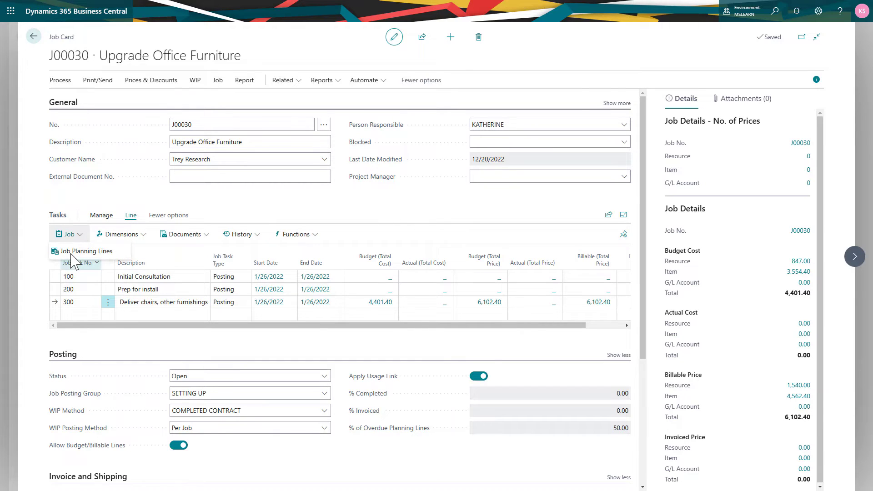
pyautogui.click(72, 253)
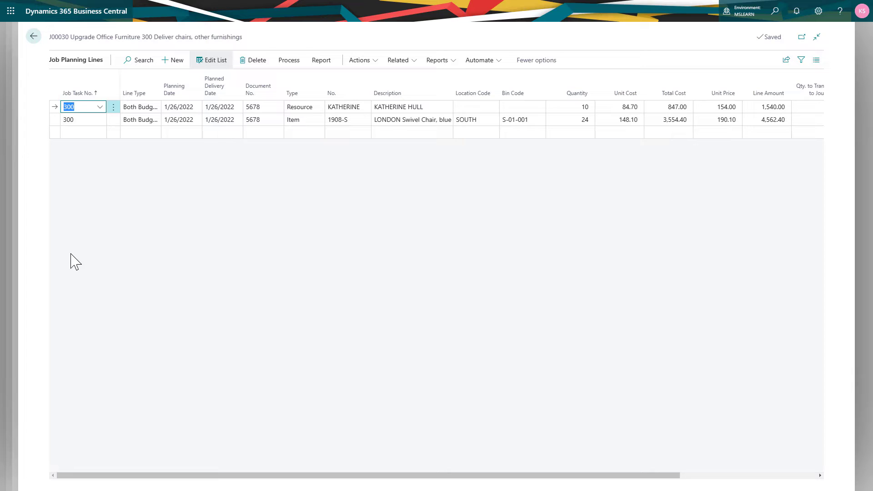
# Review the LONDON Swivel Chair planning line and the available processing actions, then return to the job card
pyautogui.click(406, 121)
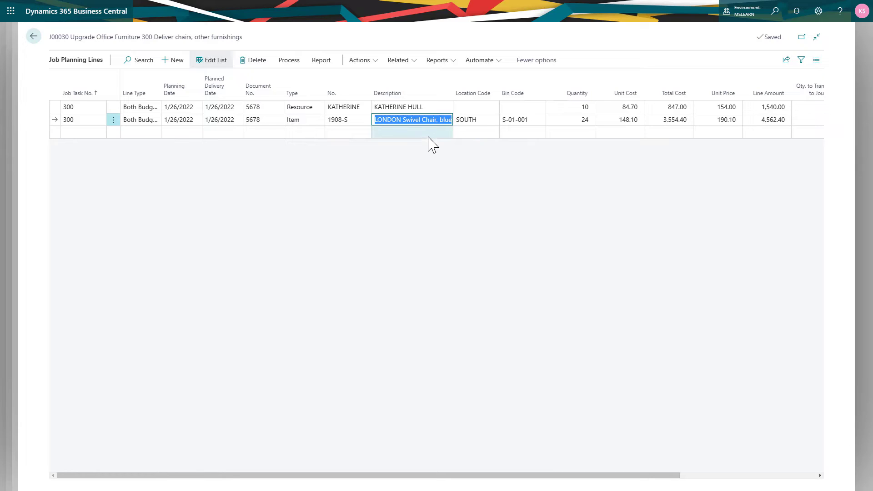
pyautogui.click(291, 62)
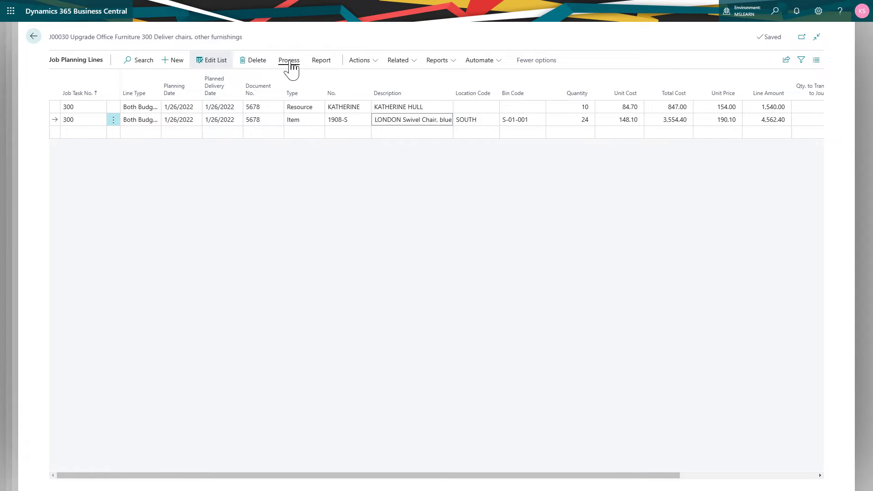
pyautogui.click(290, 63)
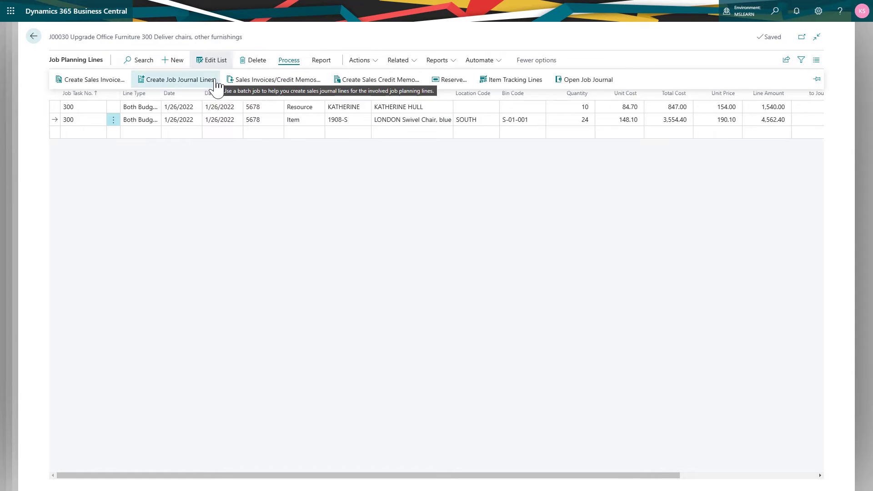
pyautogui.click(213, 157)
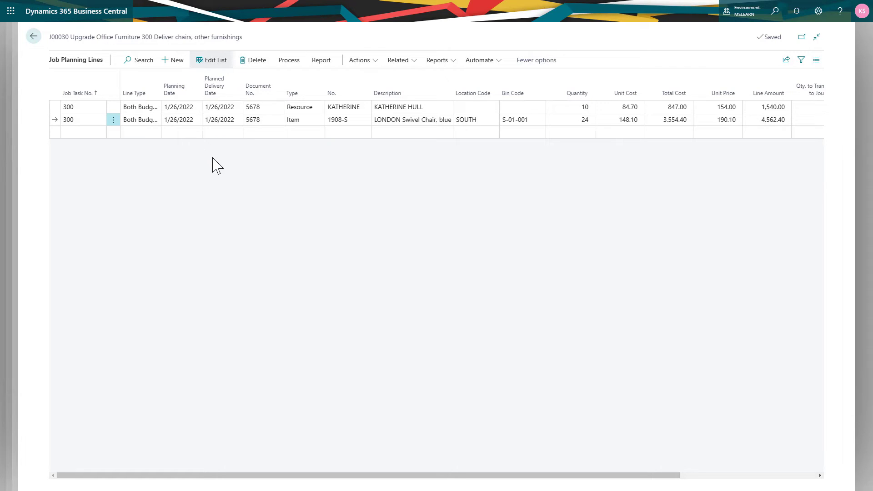
pyautogui.press('Escape')
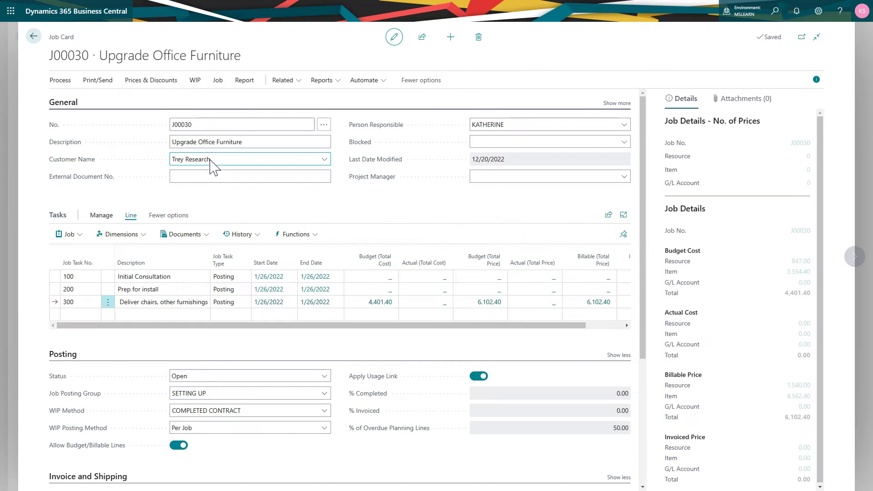
# Create an inventory pick from the Upgrade Office Furniture job card
pyautogui.click(56, 82)
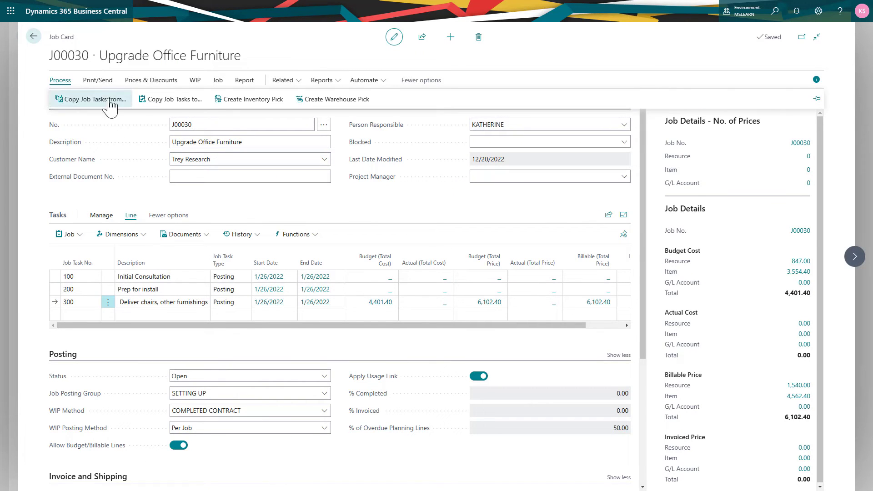
pyautogui.click(235, 104)
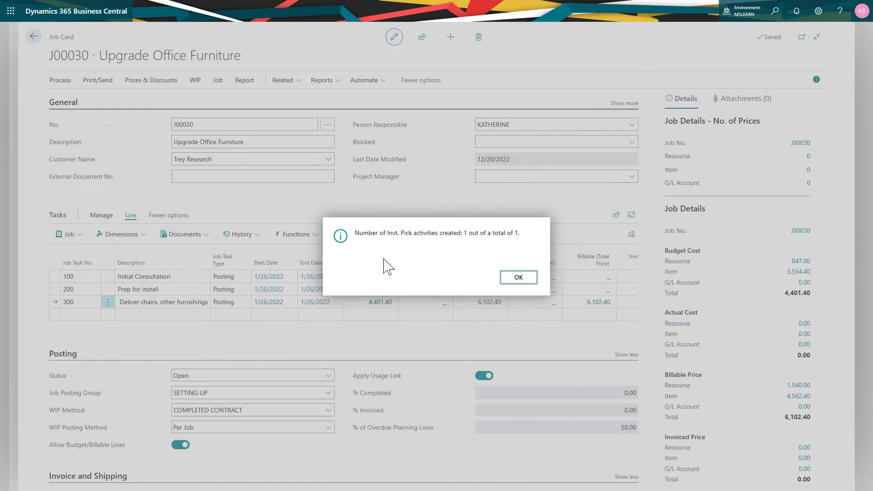
pyautogui.click(514, 278)
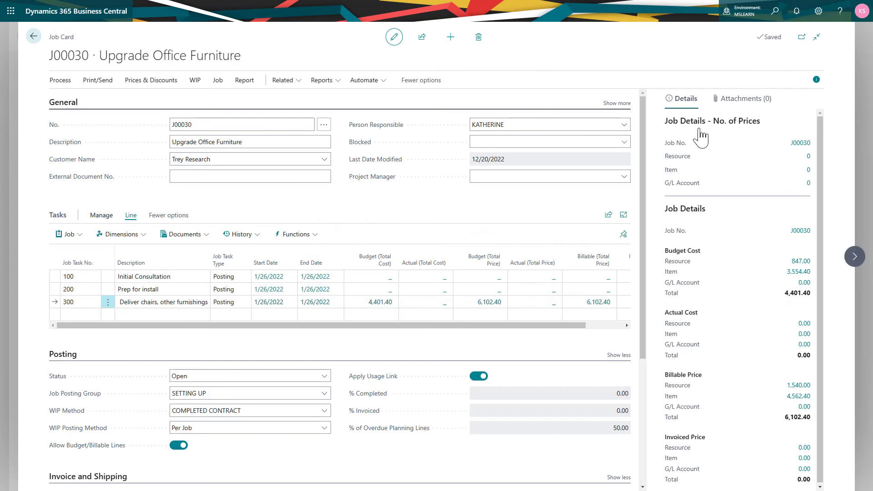
# Search for inventory picks, open the job's pick for the SOUTH location and autofill its quantity to handle
pyautogui.click(776, 18)
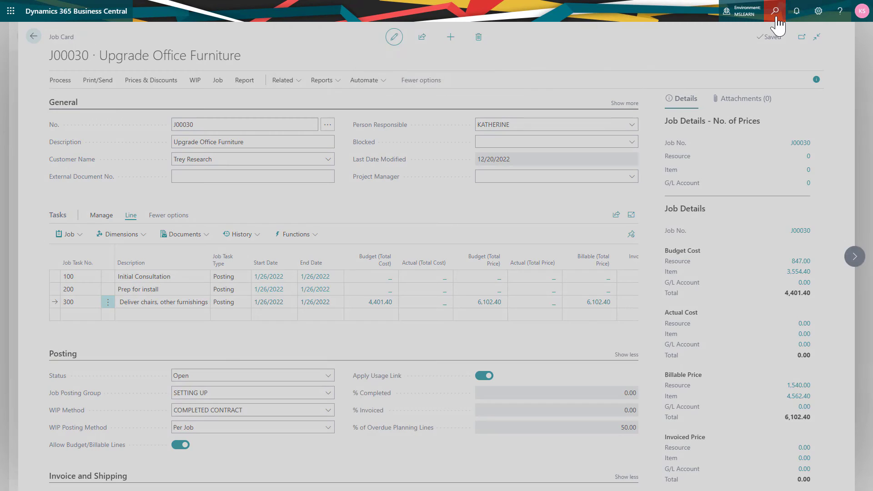
pyautogui.write('inv')
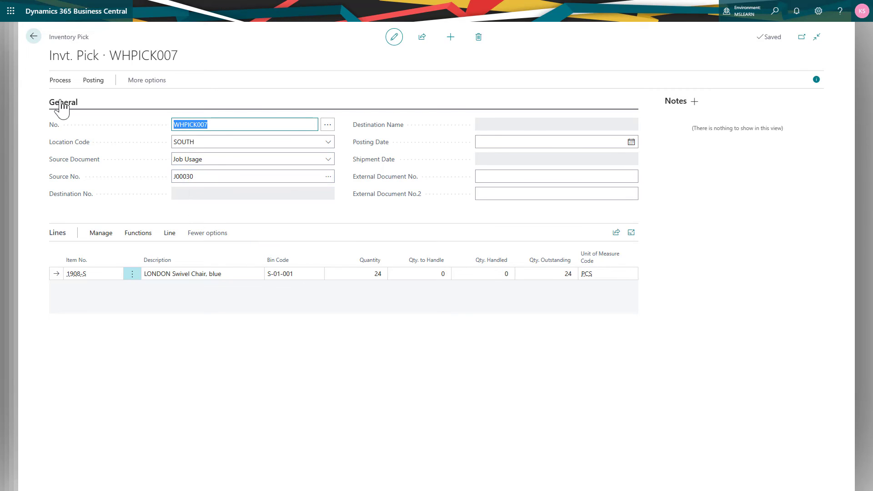
pyautogui.click(54, 81)
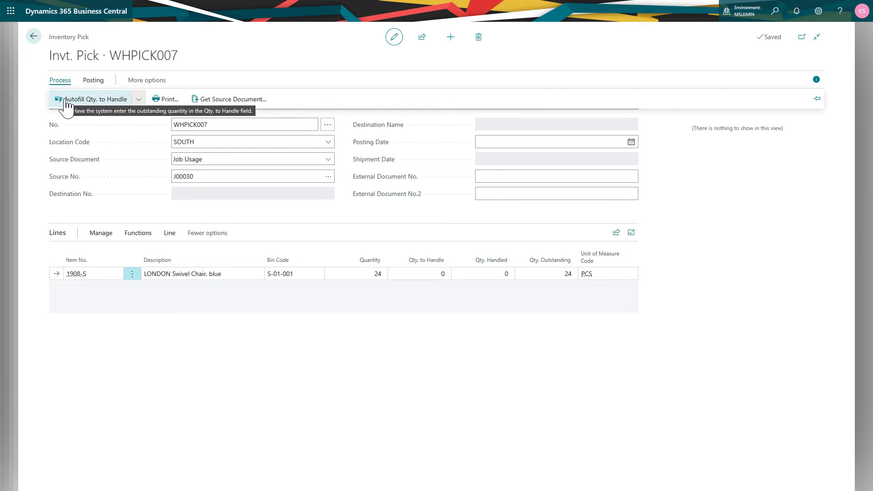
pyautogui.click(66, 101)
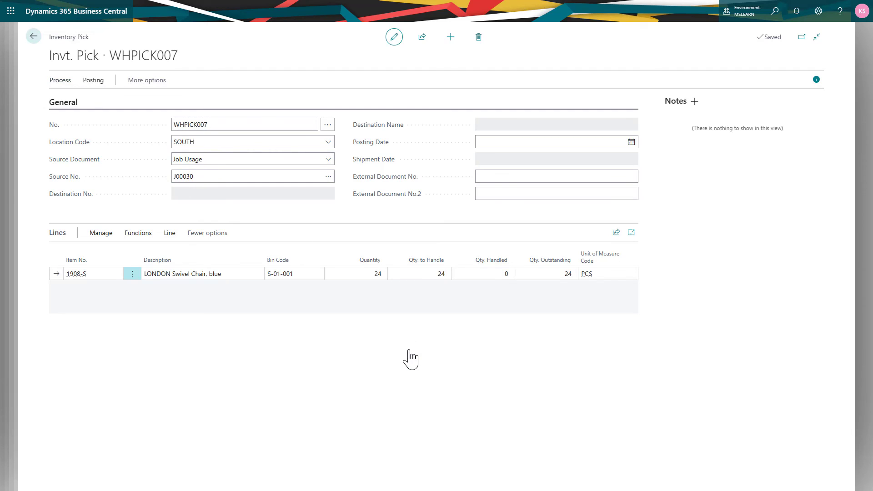
# Post the inventory pick together with the job usage and return to the job card
pyautogui.click(95, 82)
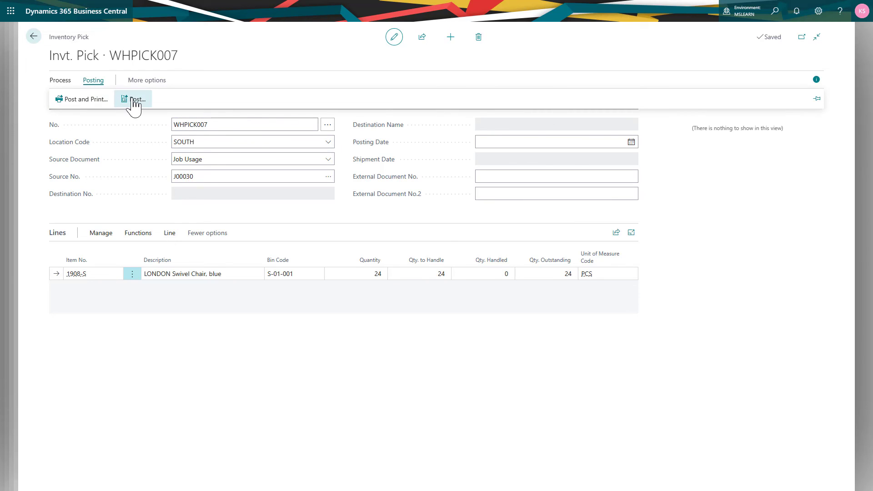
pyautogui.click(133, 100)
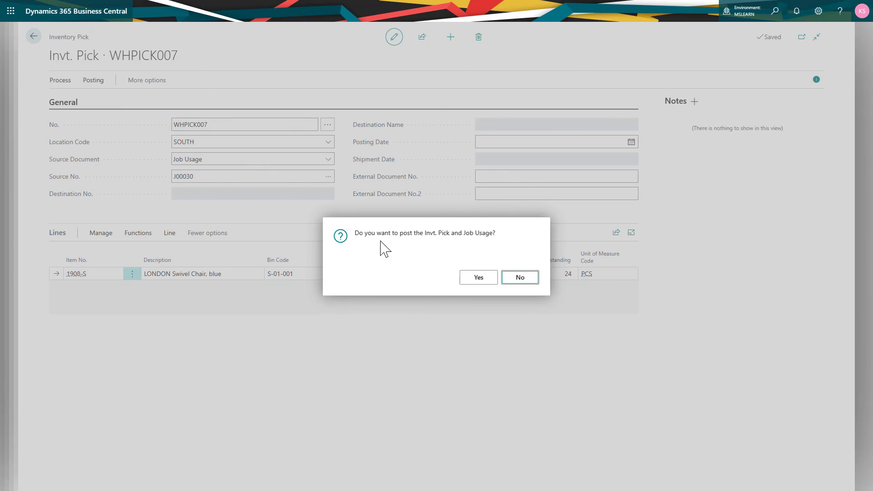
pyautogui.click(473, 277)
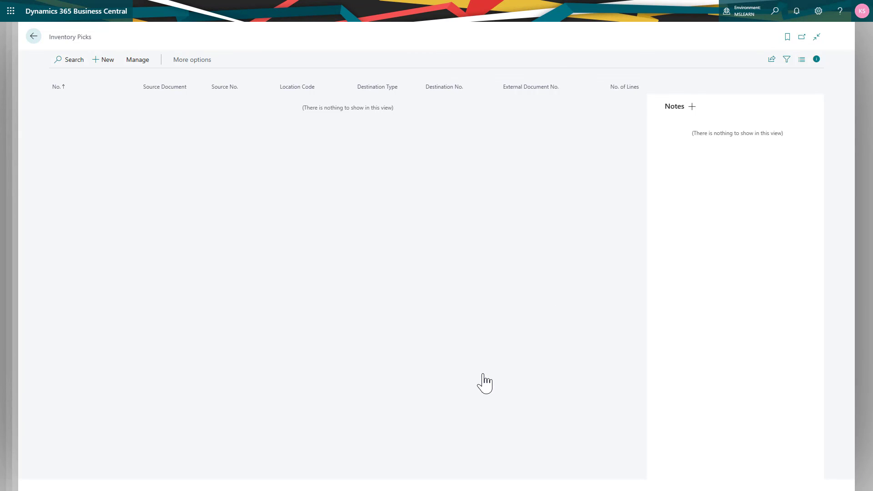
pyautogui.press('Escape')
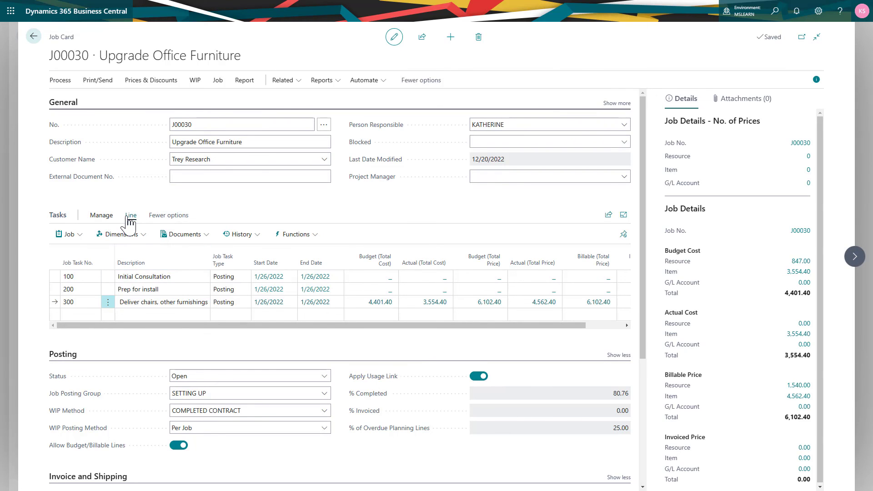
# Reopen the planning lines of task 300 and check the quantities to transfer and the remaining quantities
pyautogui.click(68, 235)
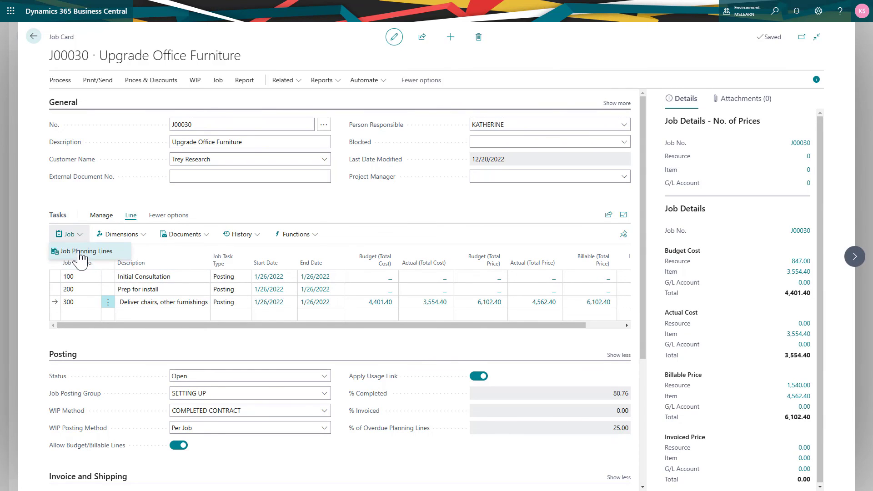
pyautogui.click(80, 250)
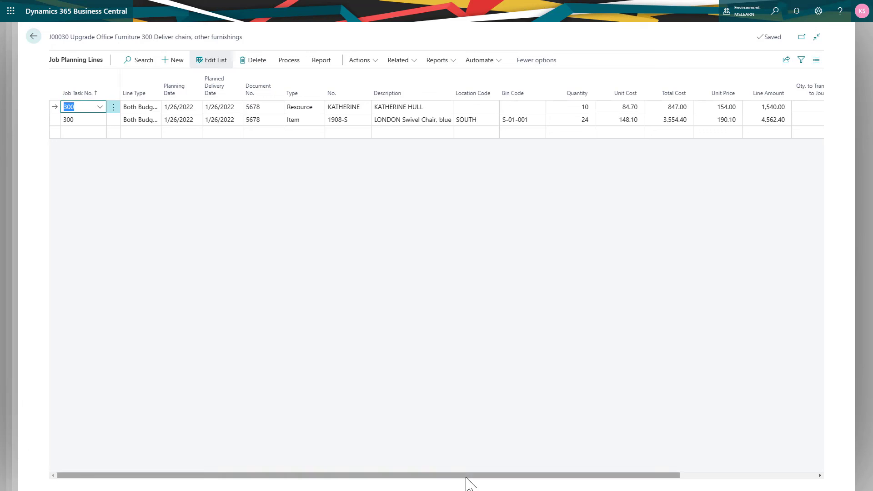
pyautogui.hscroll(5, 627, 481)
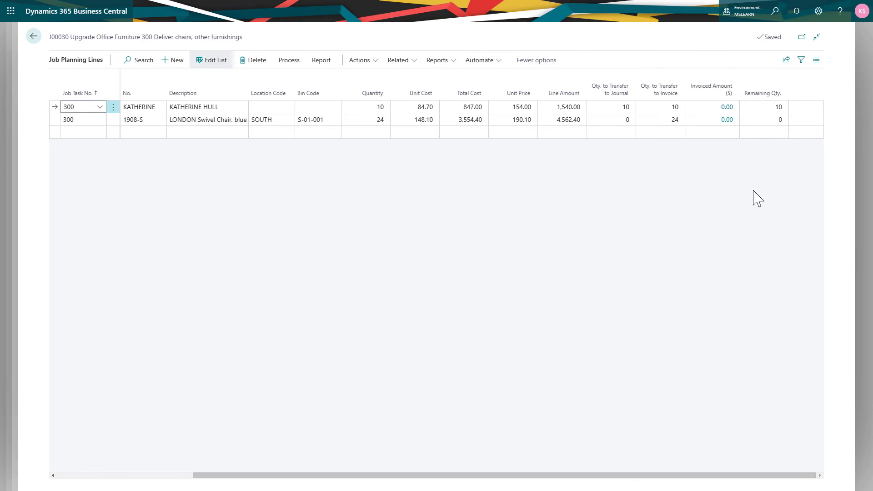